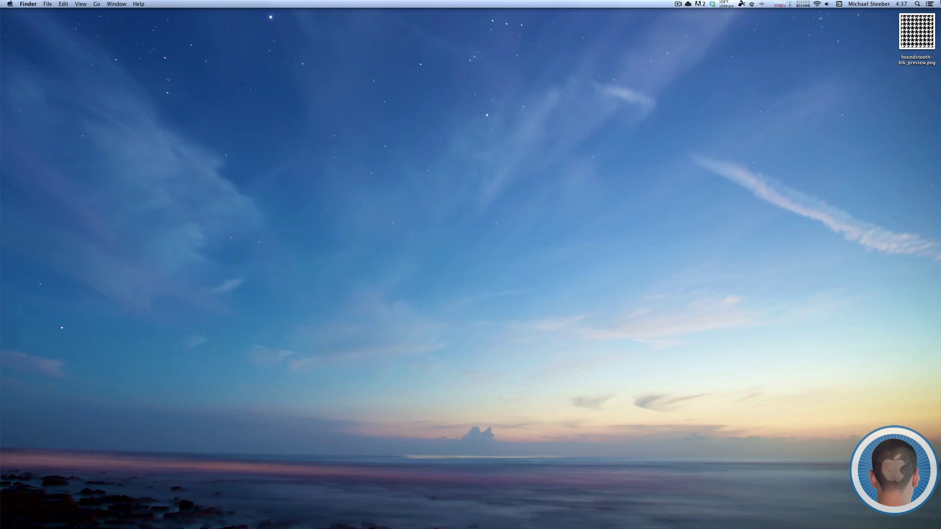
- Show Notification Center to check its current linen background
click(929, 4)
- Open a Finder window and browse Macintosh HD to System > Library > CoreServices
click(253, 517)
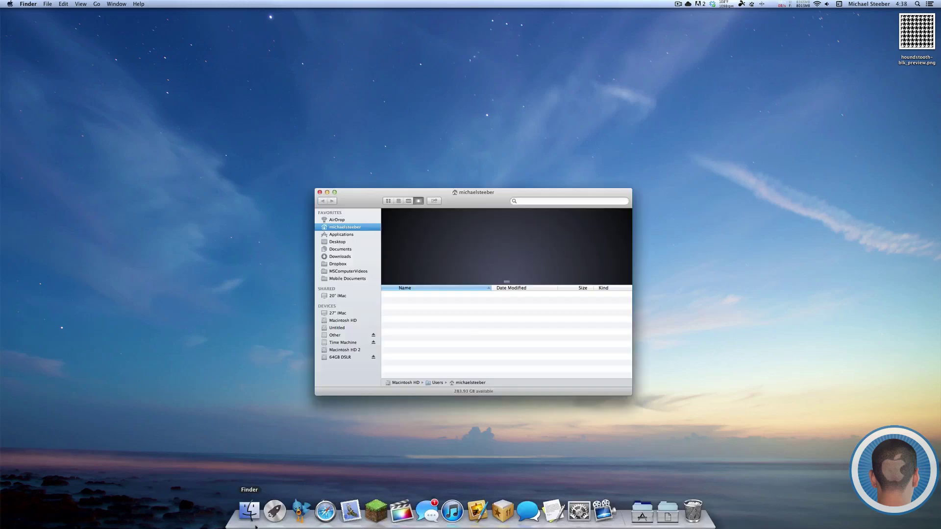
drag(441, 192, 443, 129)
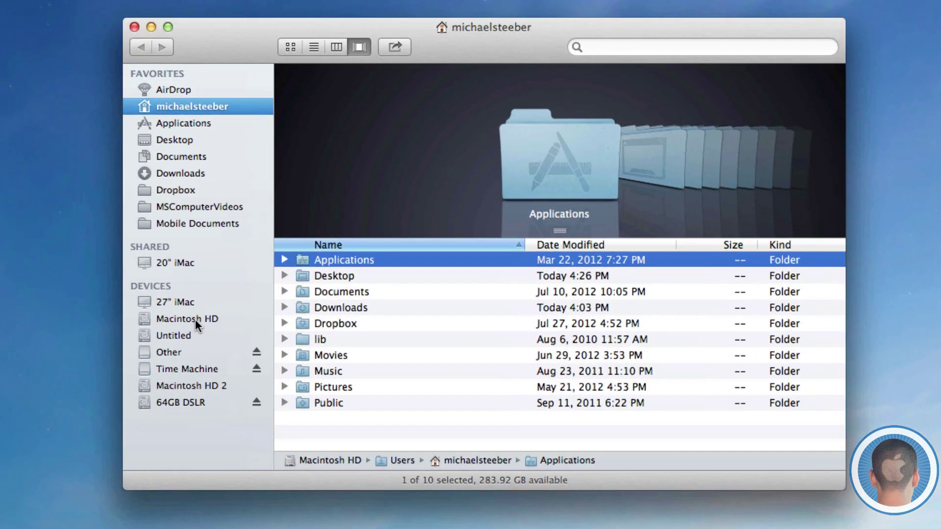
click(195, 319)
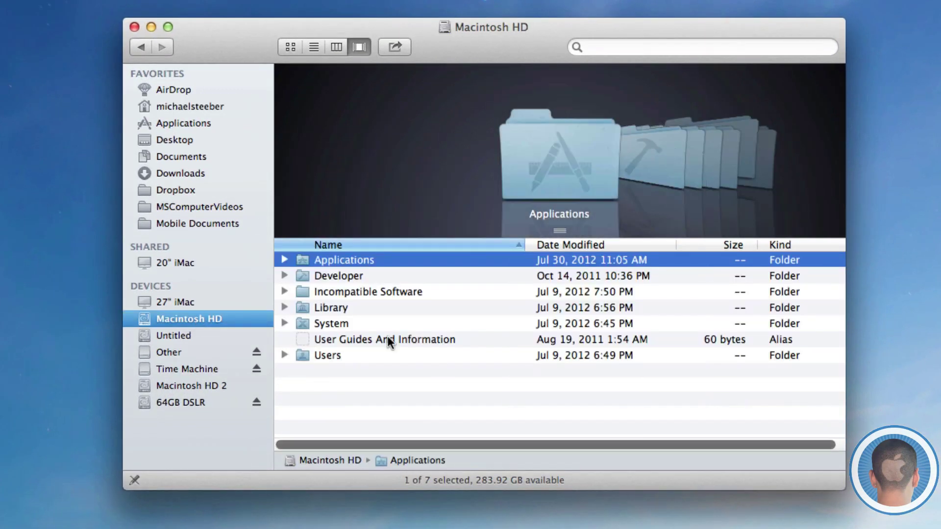
double_click(354, 319)
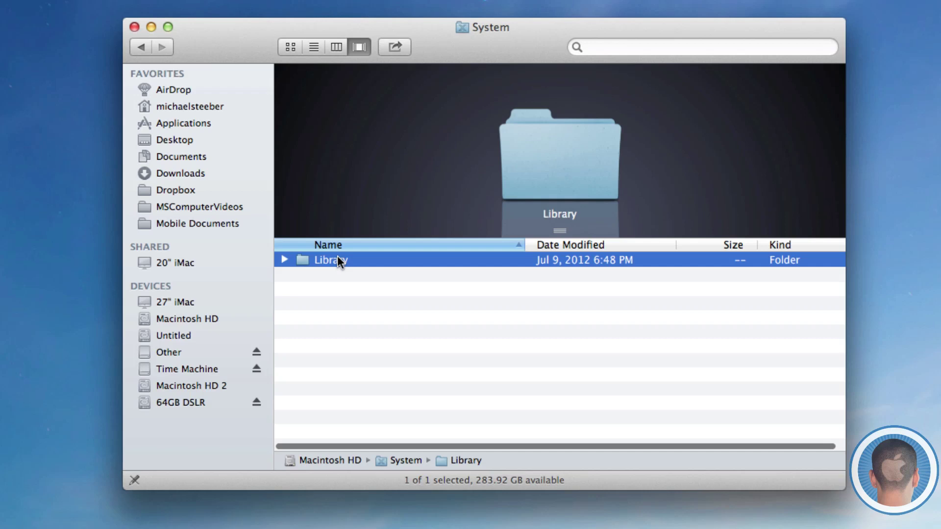
double_click(338, 259)
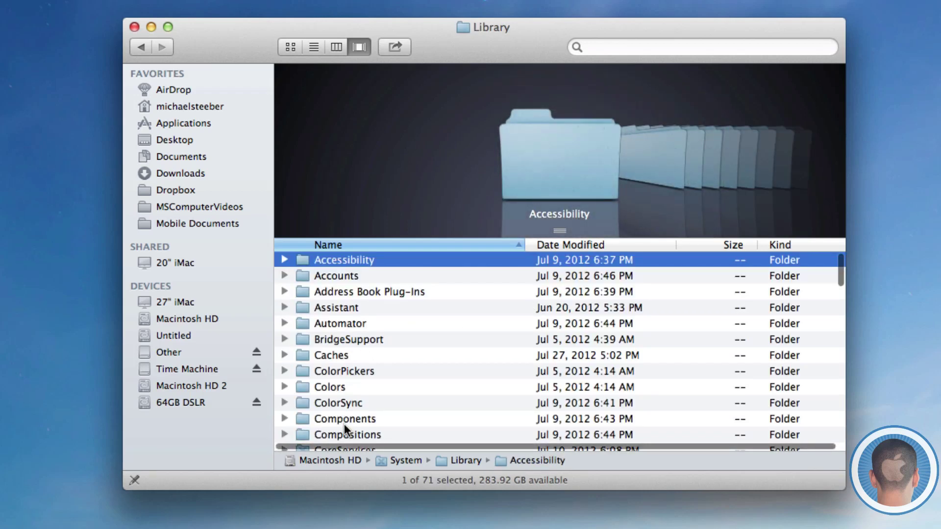
scroll(345, 423, down, 3)
double_click(355, 383)
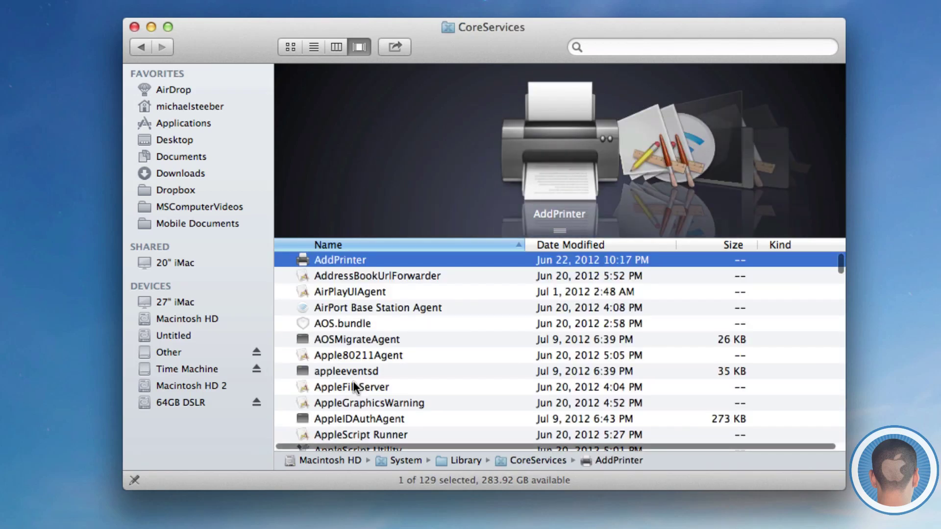
- Show the Notification Center app's package contents and open its Contents folder
key(n)
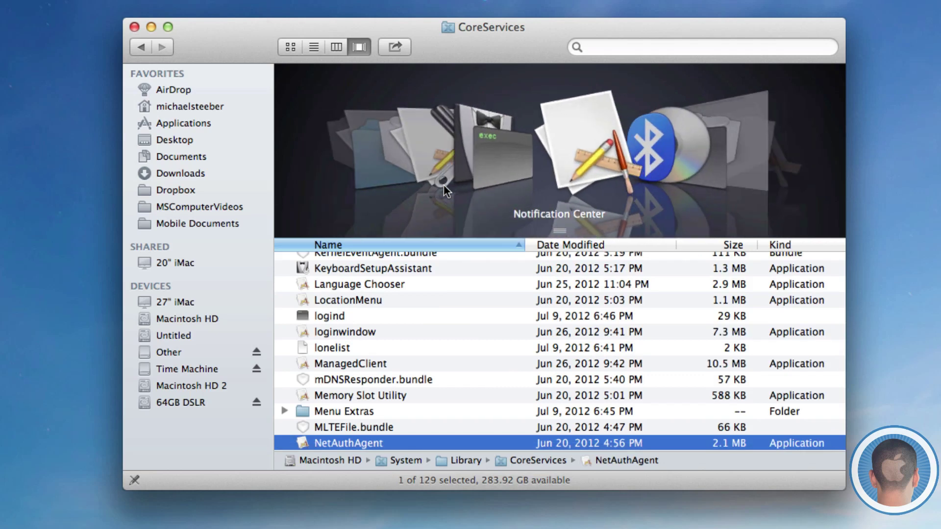
scroll(443, 185, right, 4)
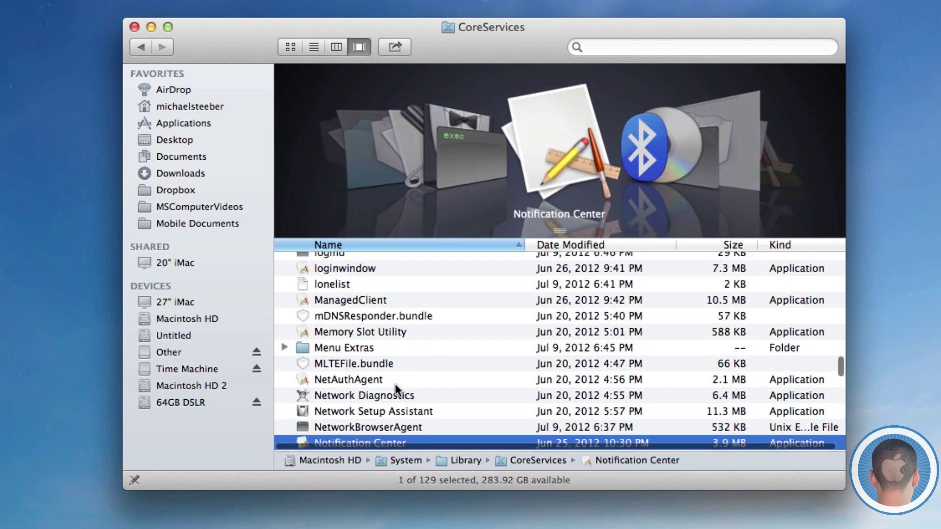
right_click(370, 347)
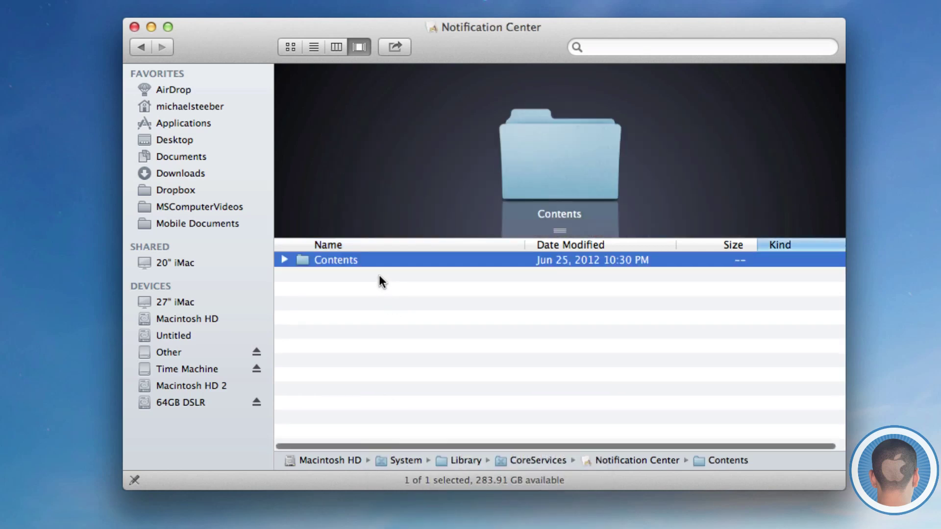
double_click(349, 263)
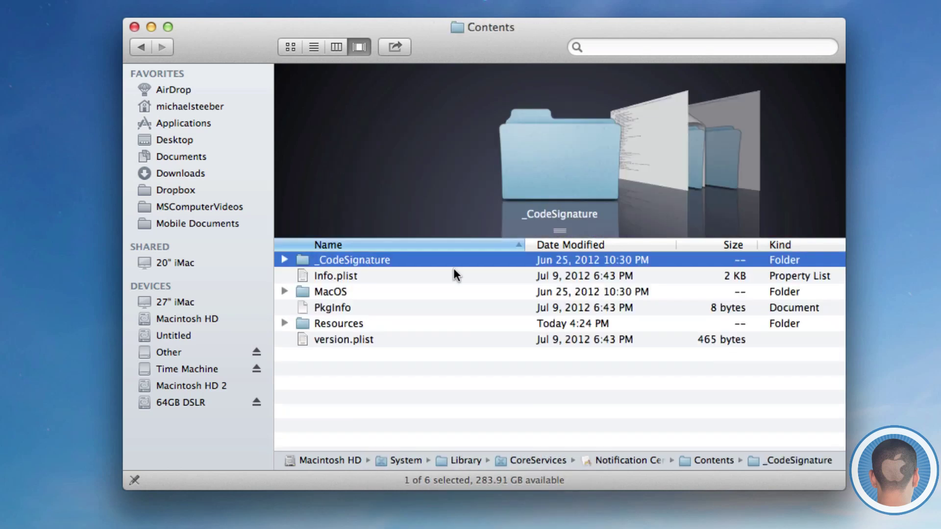
- Open Resources, flip through Cover Flow to linen.tiff, and Quick Look it
double_click(375, 324)
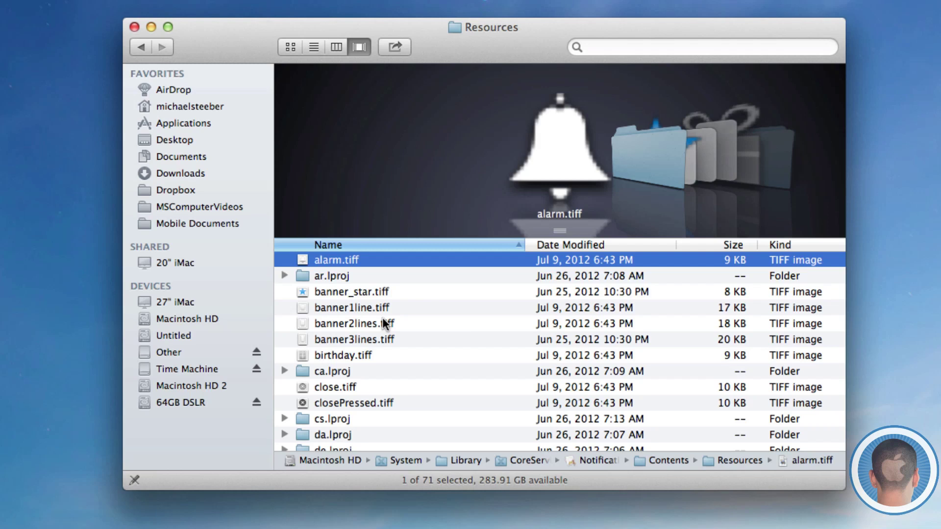
click(373, 339)
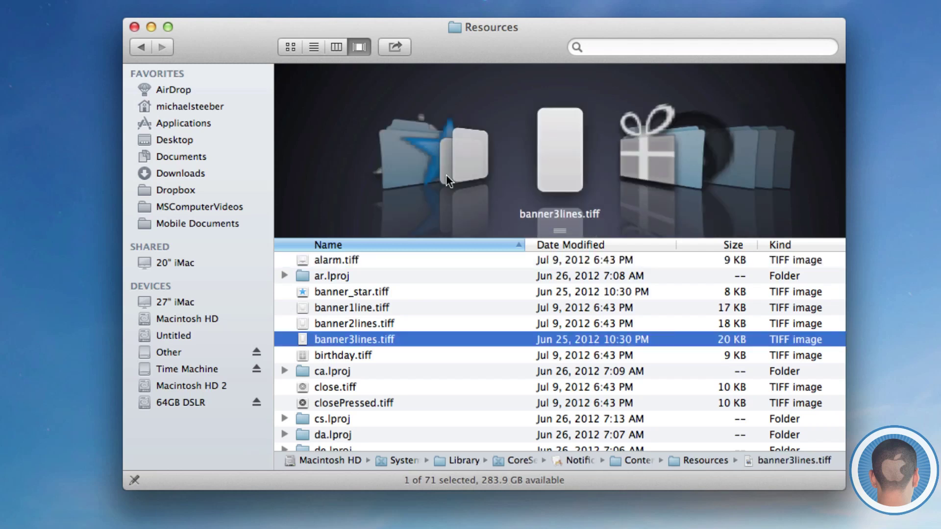
scroll(446, 175, right, 10)
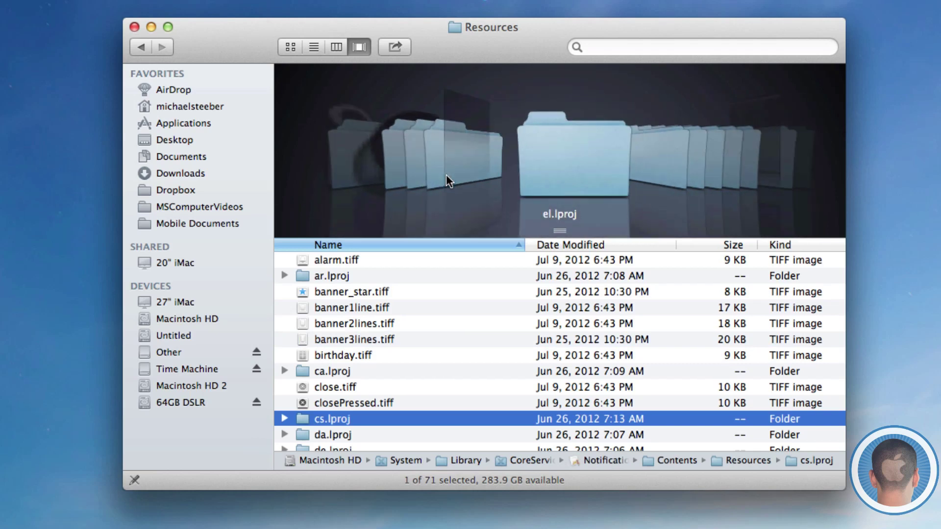
scroll(447, 174, right, 11)
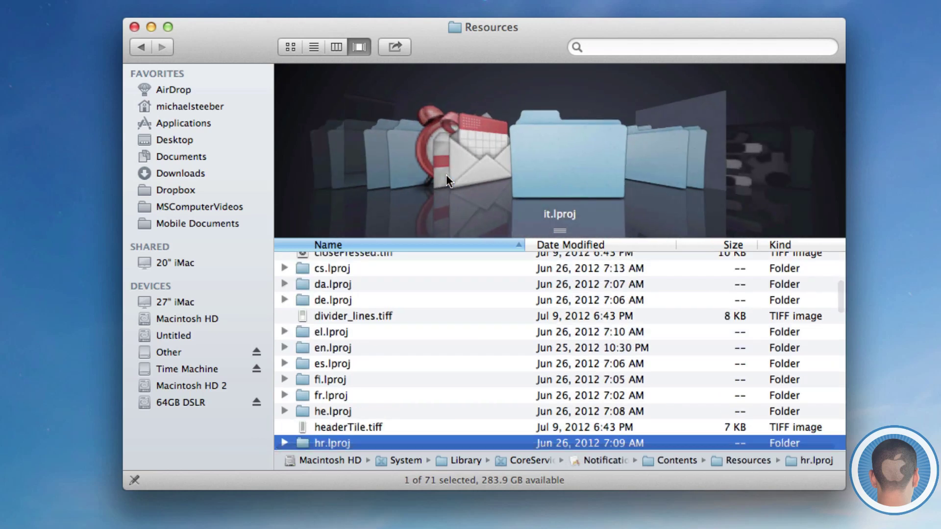
scroll(446, 175, right, 10)
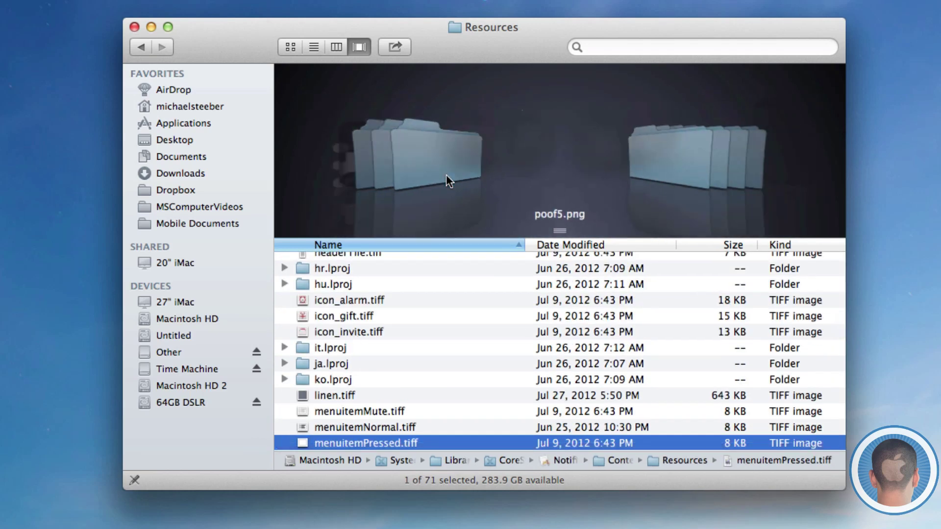
scroll(447, 174, right, 10)
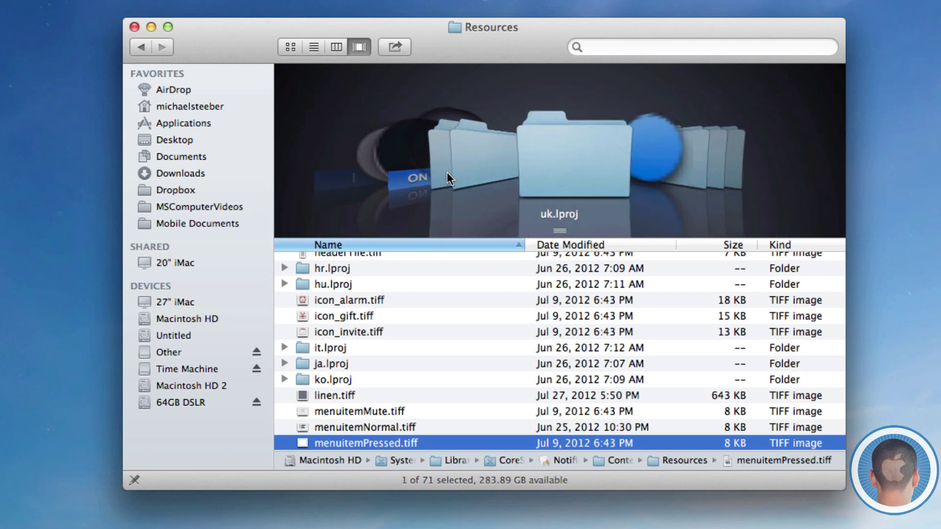
scroll(447, 173, right, 10)
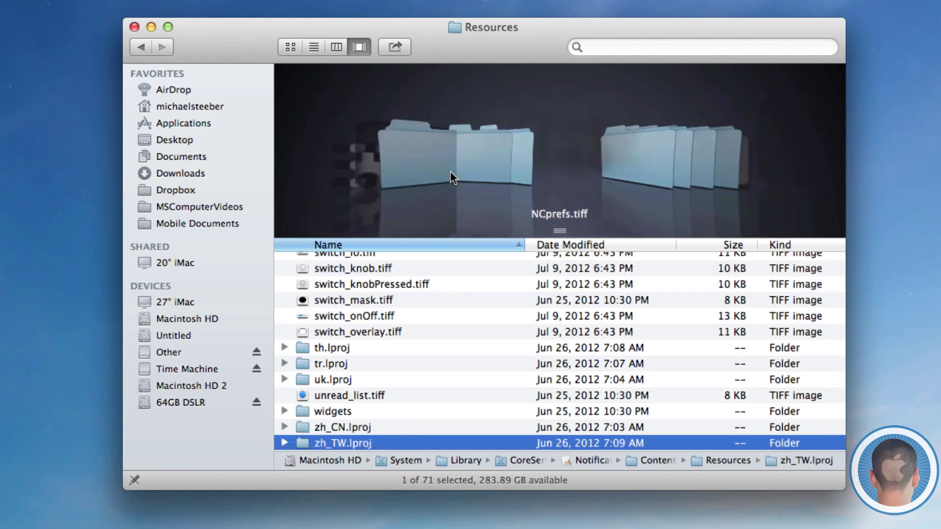
scroll(451, 174, left, 15)
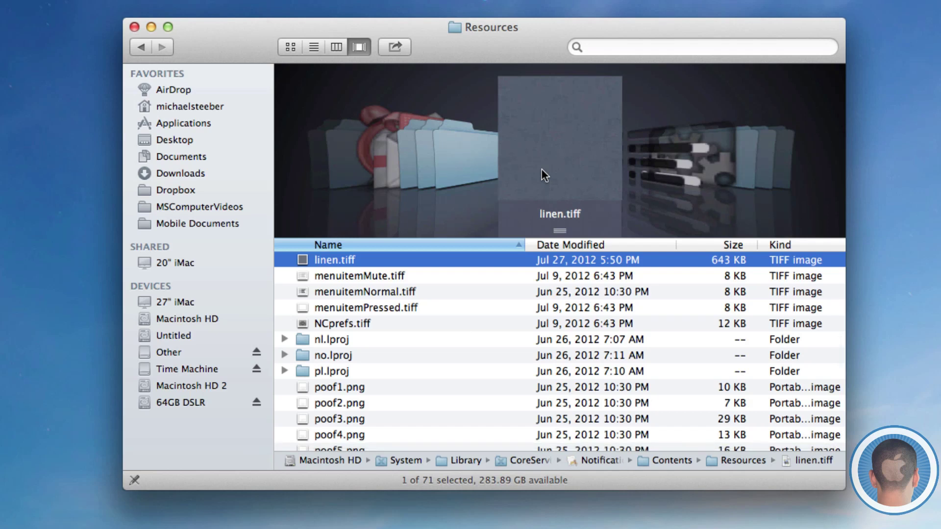
key(space)
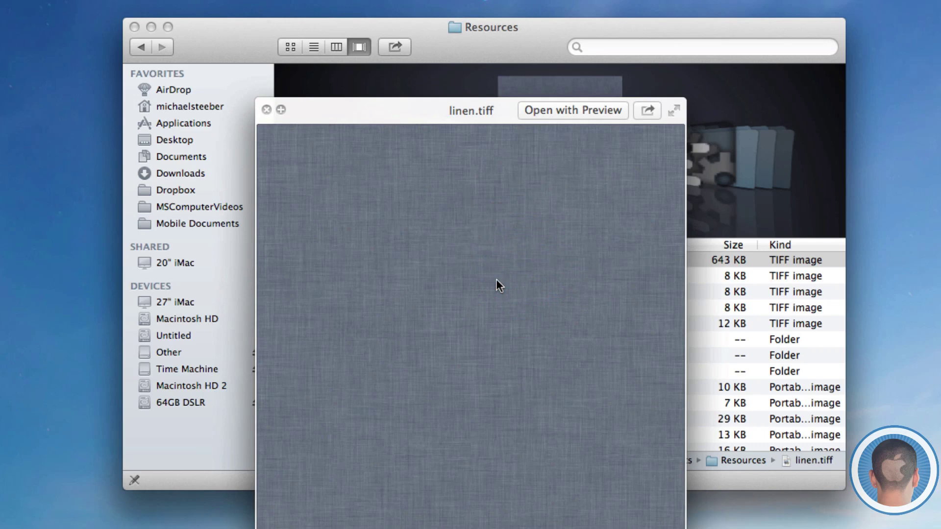
key(space)
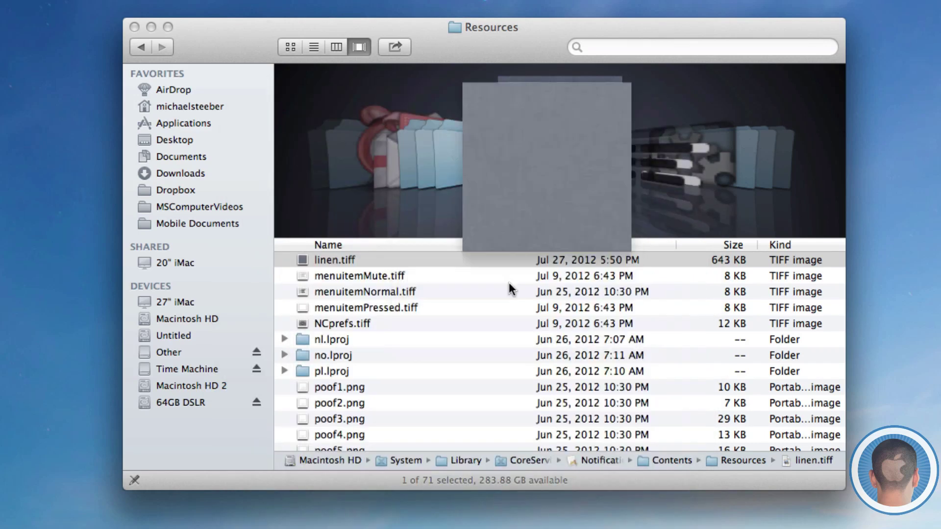
click(570, 146)
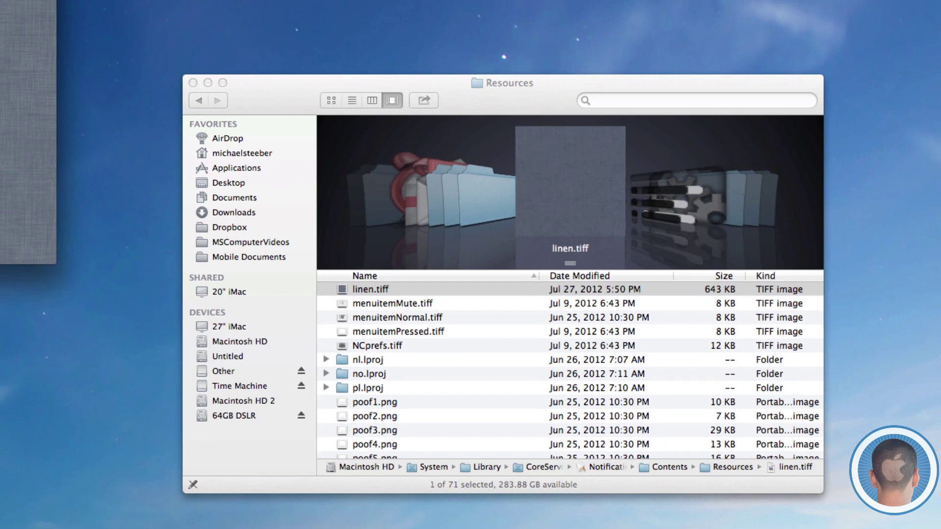
drag(0, 0, 551, 31)
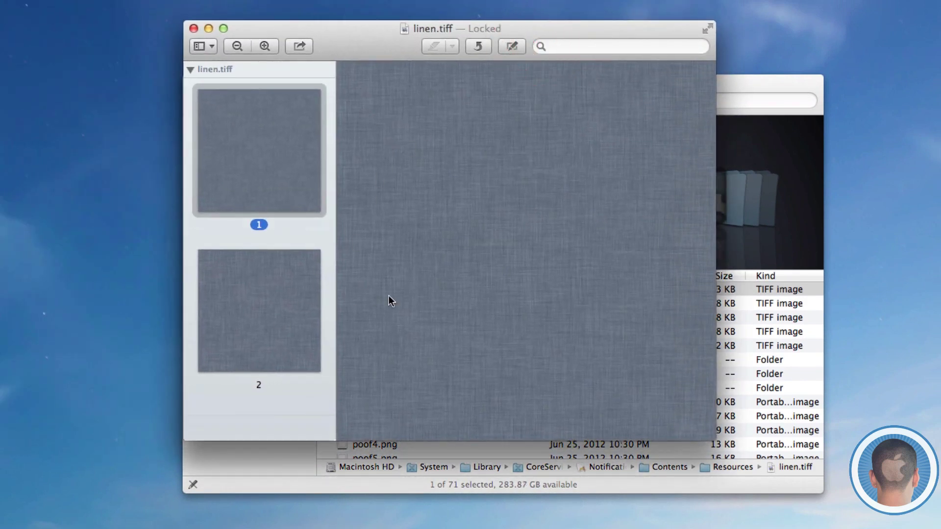
drag(409, 140, 599, 311)
key(cmd+a)
drag(526, 63, 547, 161)
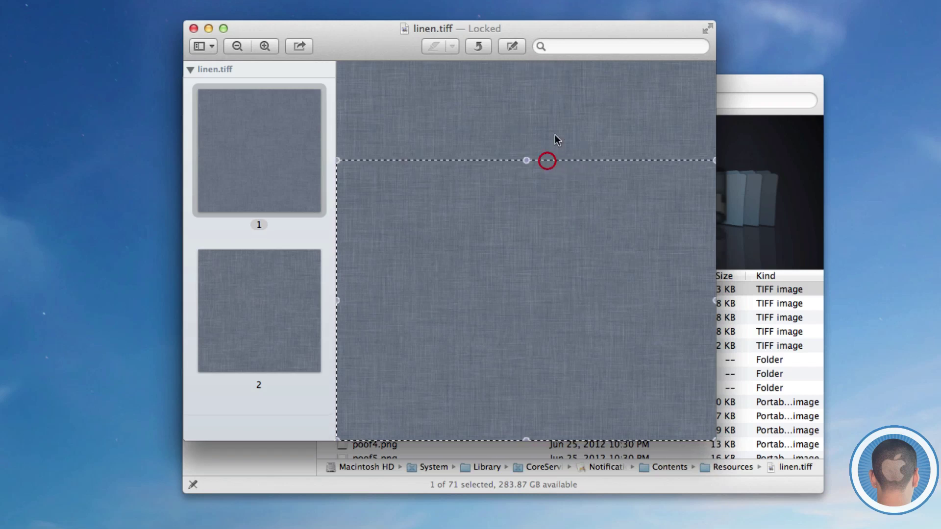
key(Down)
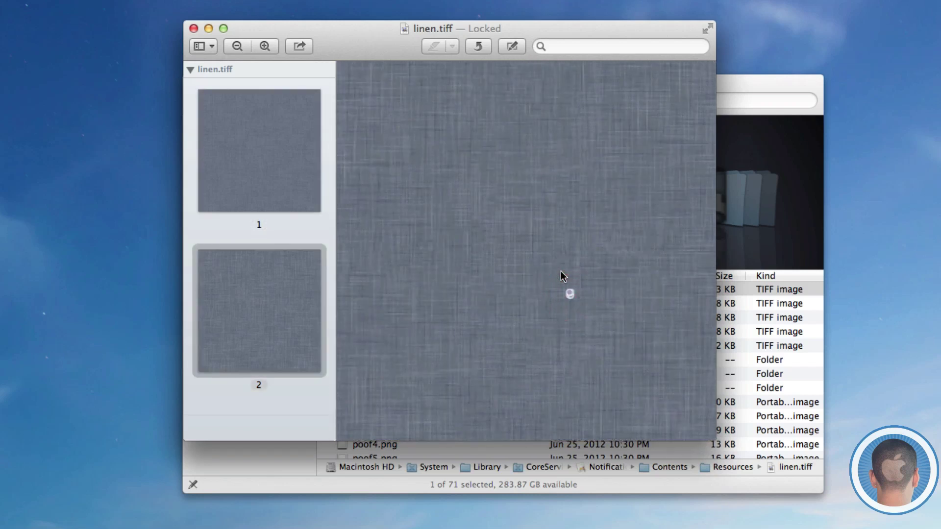
key(super+a)
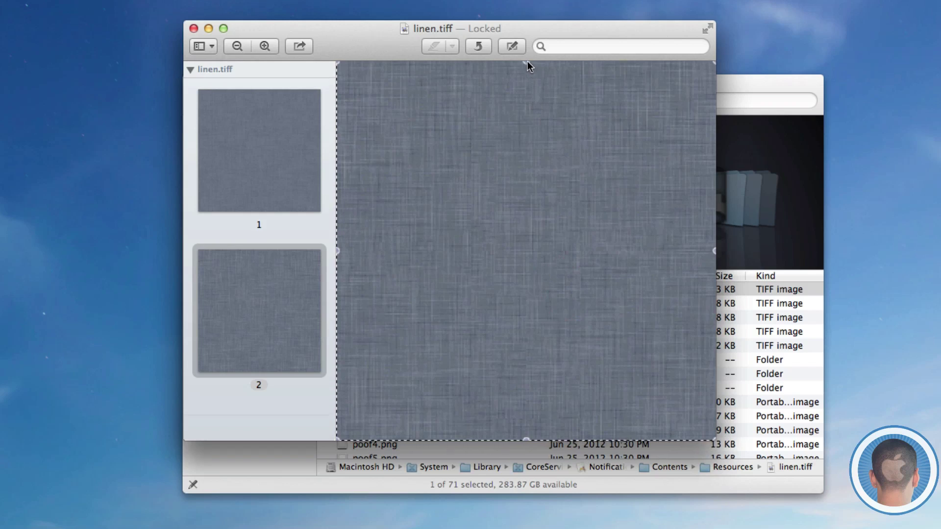
drag(526, 63, 517, 195)
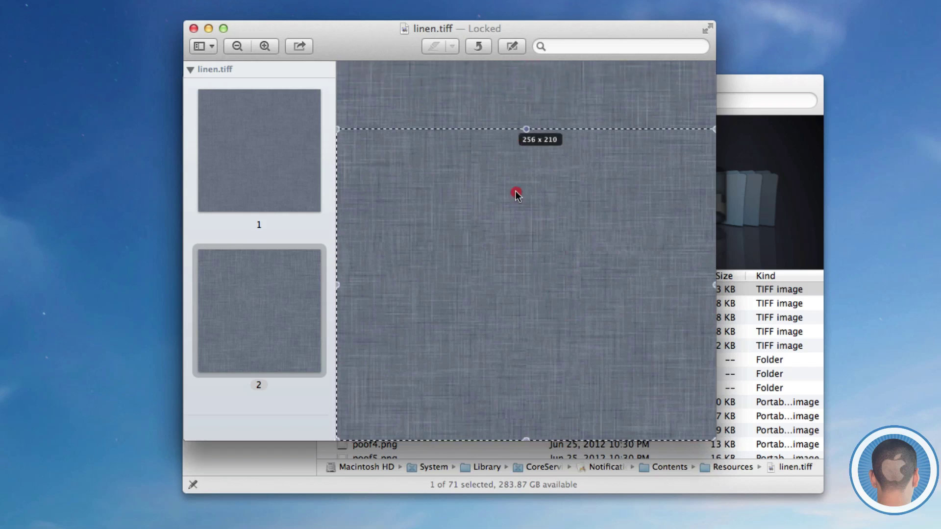
click(515, 146)
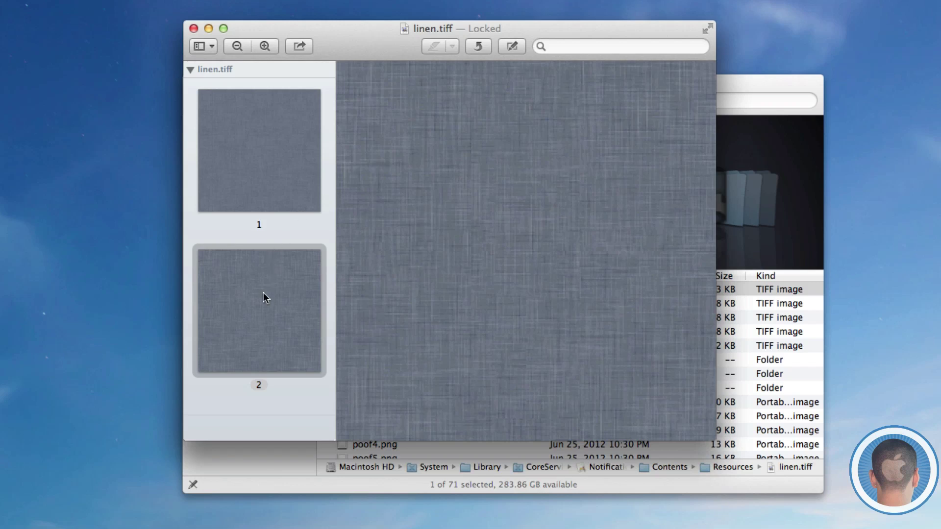
click(273, 164)
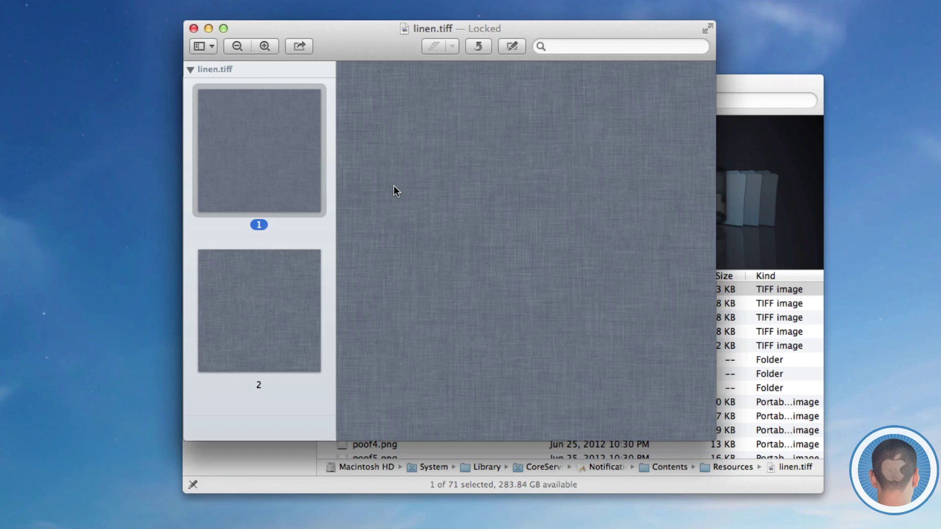
key(super+q)
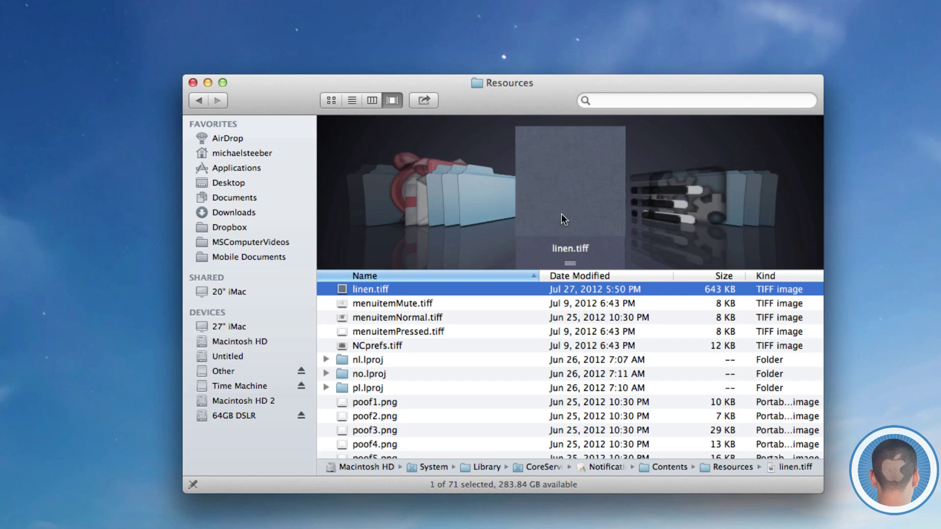
- Copy linen.tiff onto the desktop as a backup and preview the copy
drag(547, 183, 642, 257)
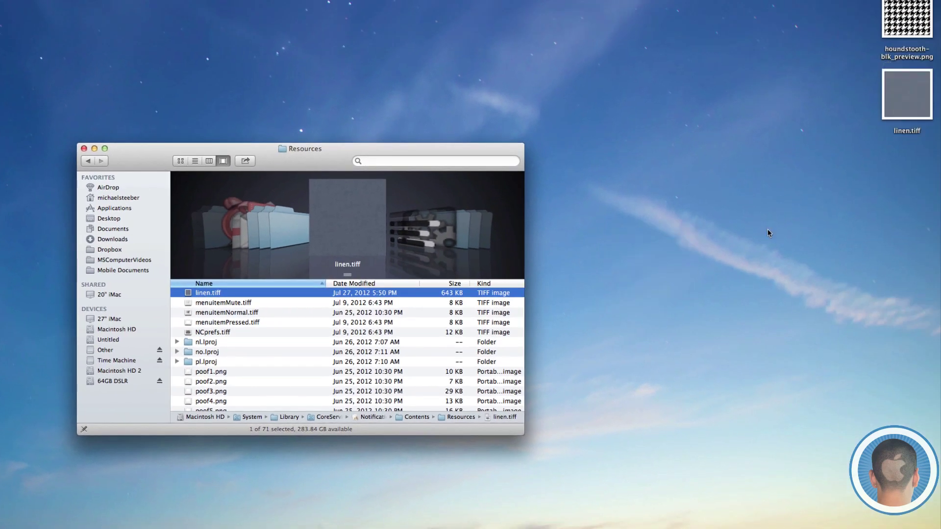
click(913, 113)
key(space)
key(space)
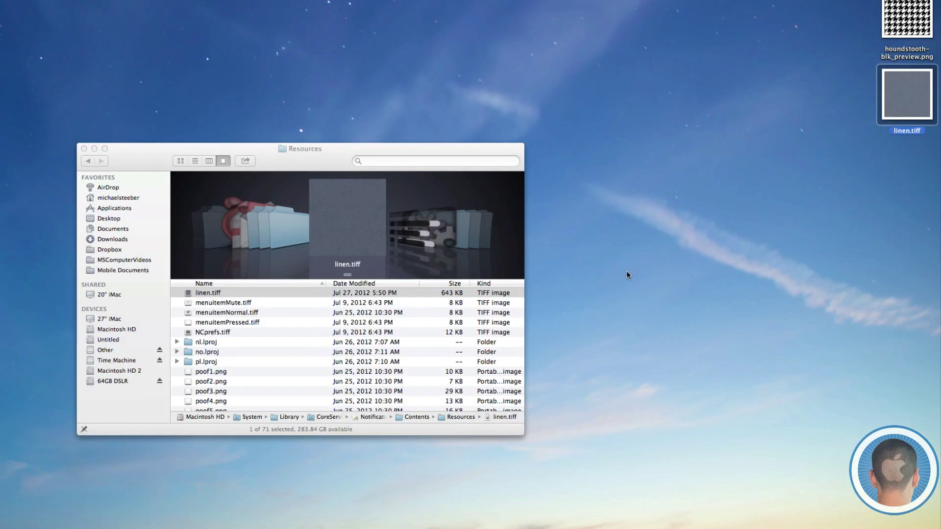
- Open houndstooth-blk_preview.png from the desktop and centre its window
click(323, 164)
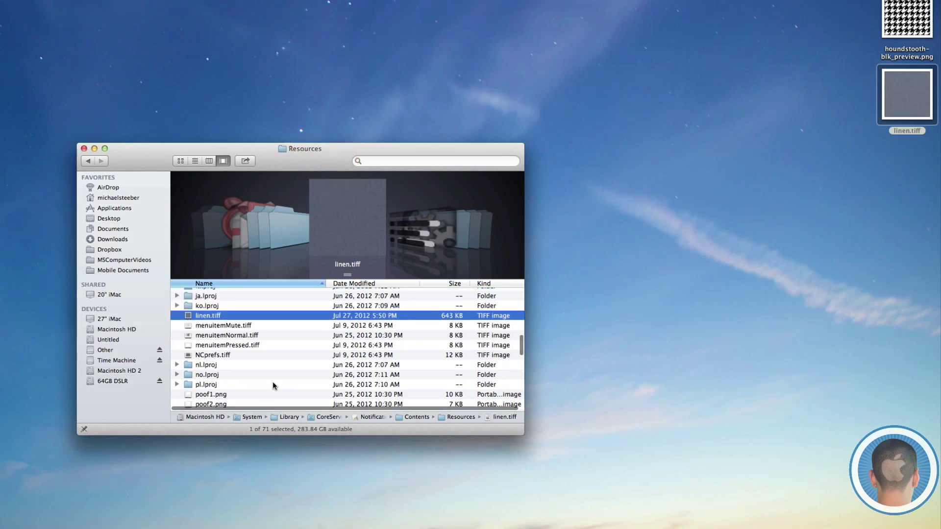
click(907, 22)
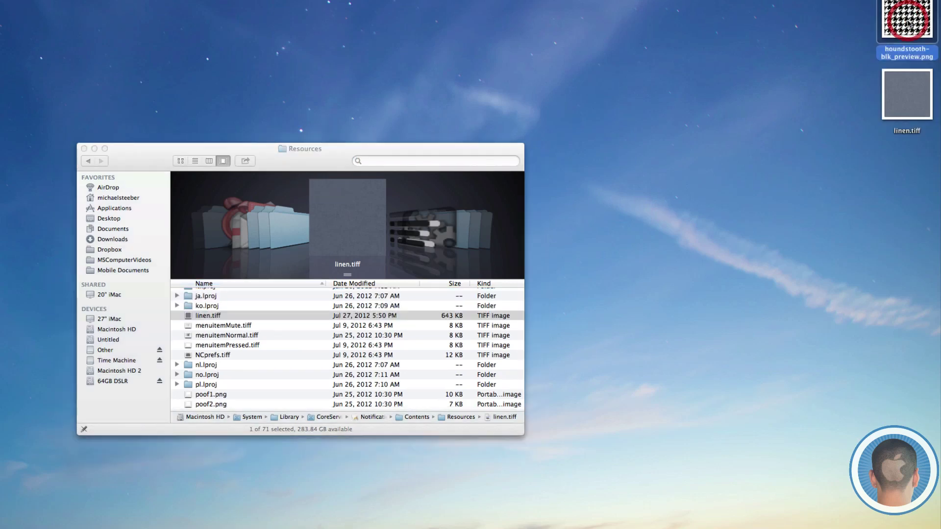
key(super+Tab)
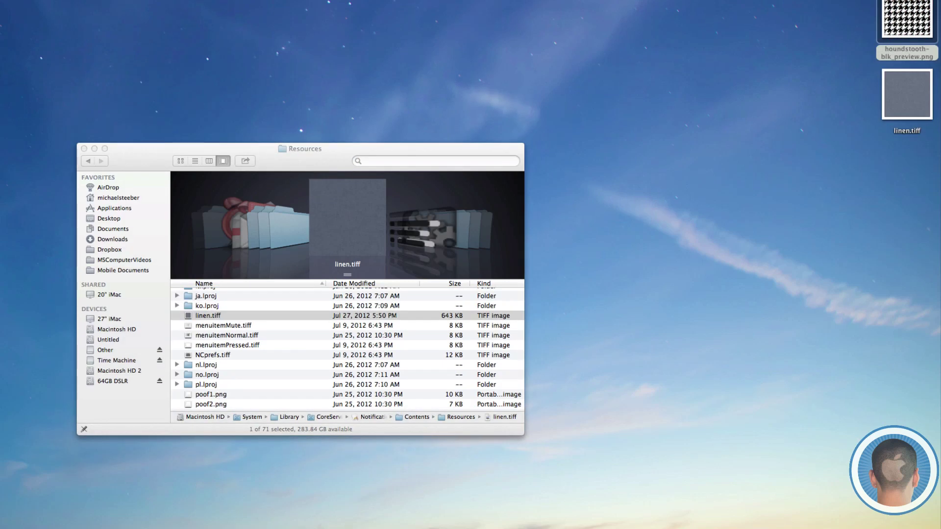
drag(213, 167, 325, 185)
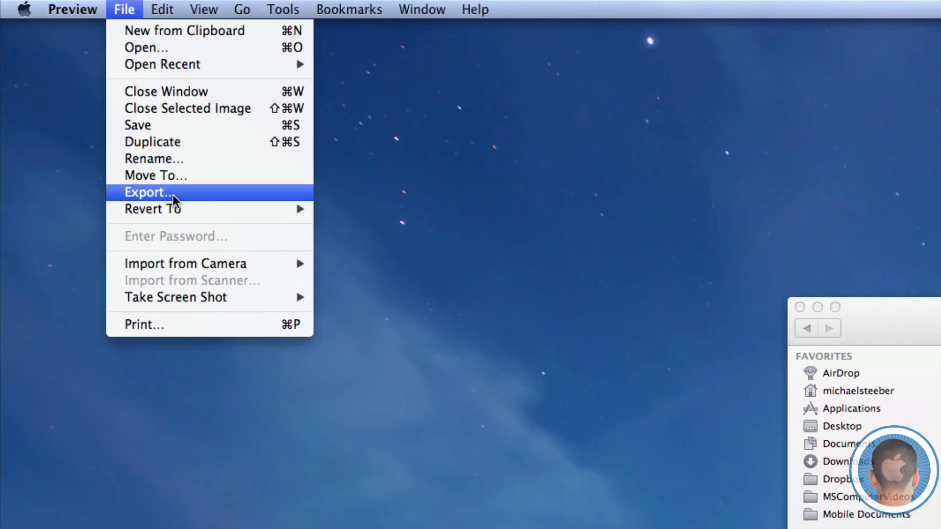
- Export the houndstooth image to the Desktop as a TIFF named 'linen'
click(172, 192)
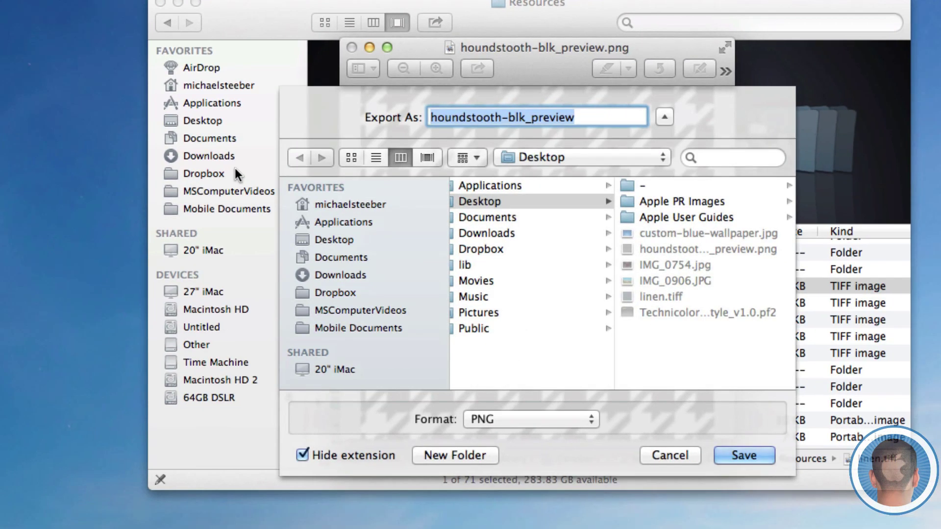
click(921, 310)
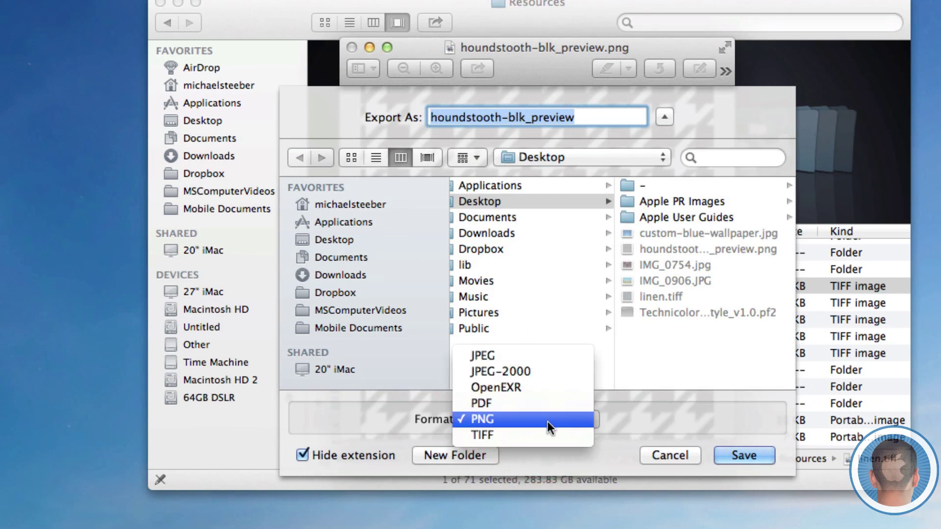
click(552, 434)
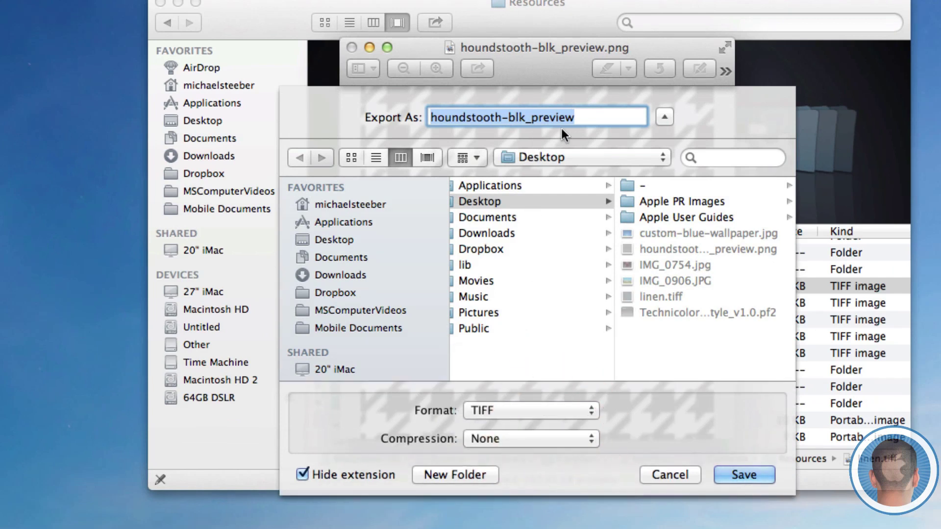
key(BackSpace)
text(linen)
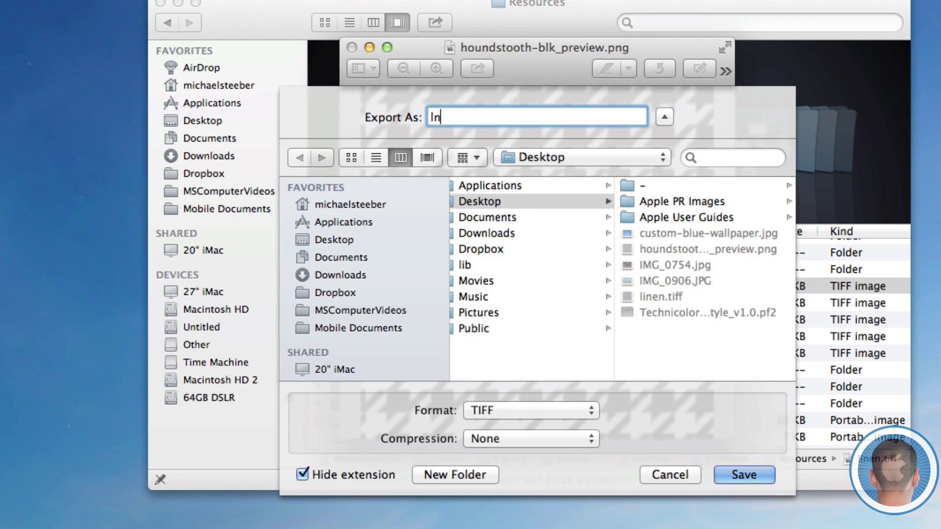
key(Return)
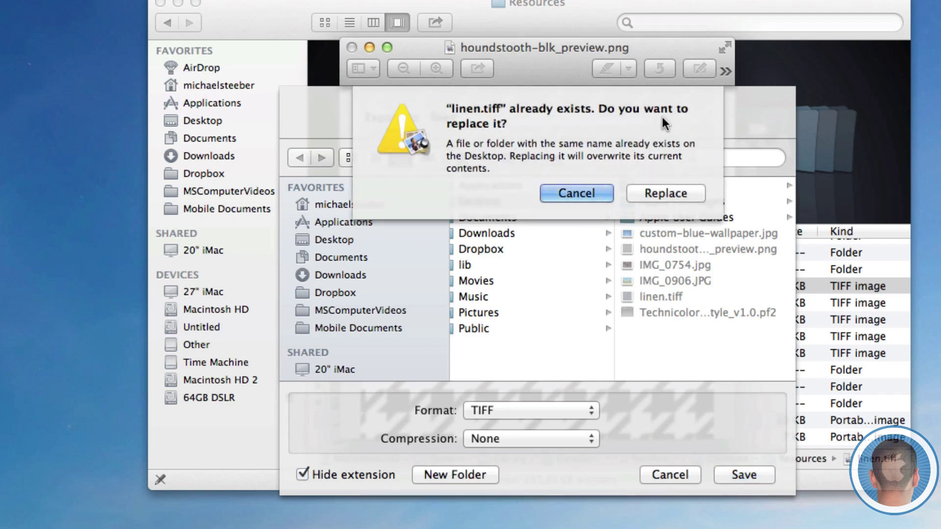
- Replace the Desktop's linen.tiff with the export and preview the new image
click(585, 198)
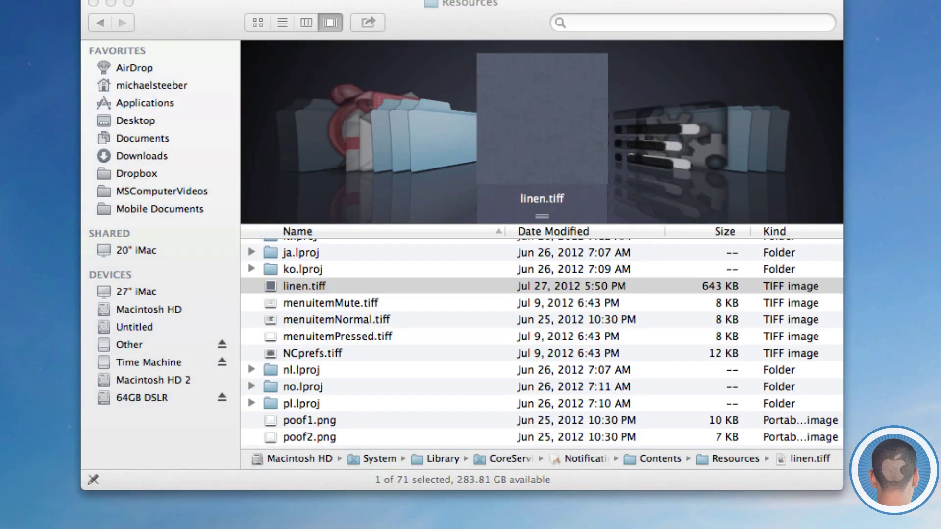
key(space)
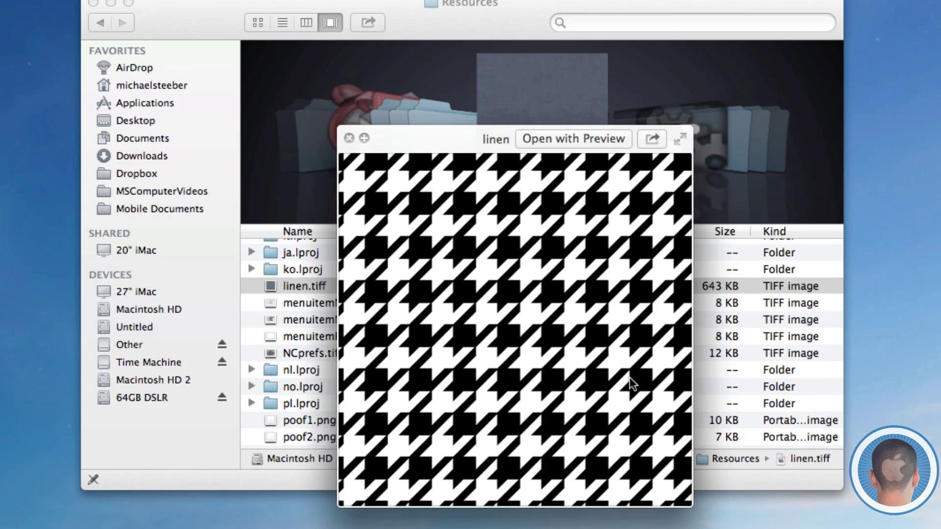
key(space)
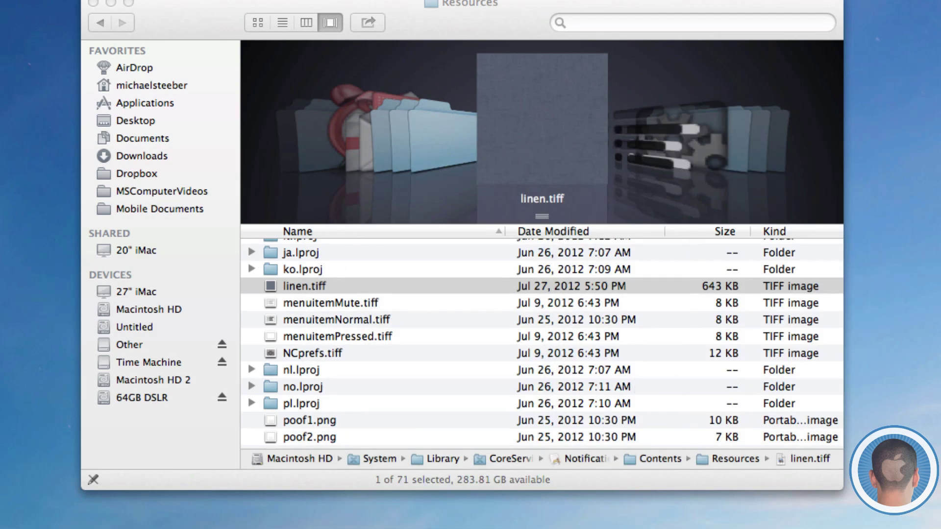
- Move the houndstooth linen.tiff into Resources, replacing the original after entering the account password
drag(939, 324, 637, 283)
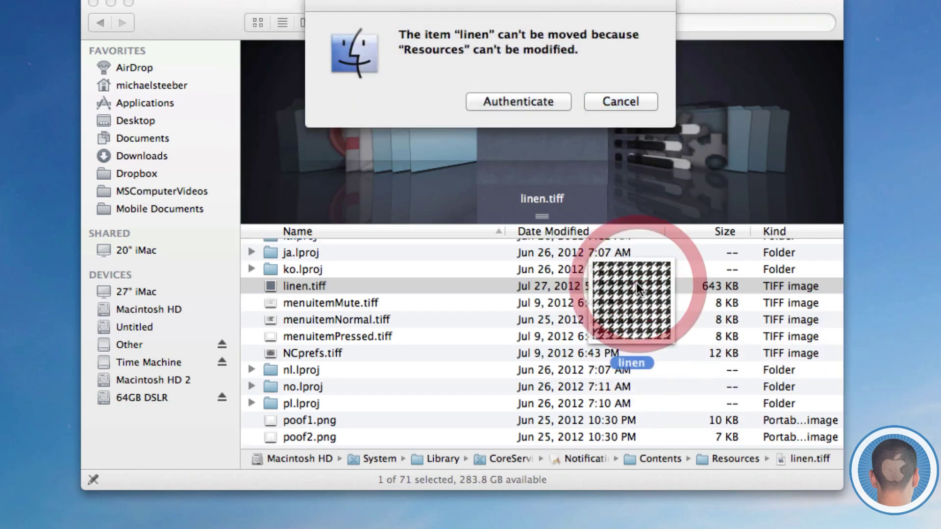
click(519, 101)
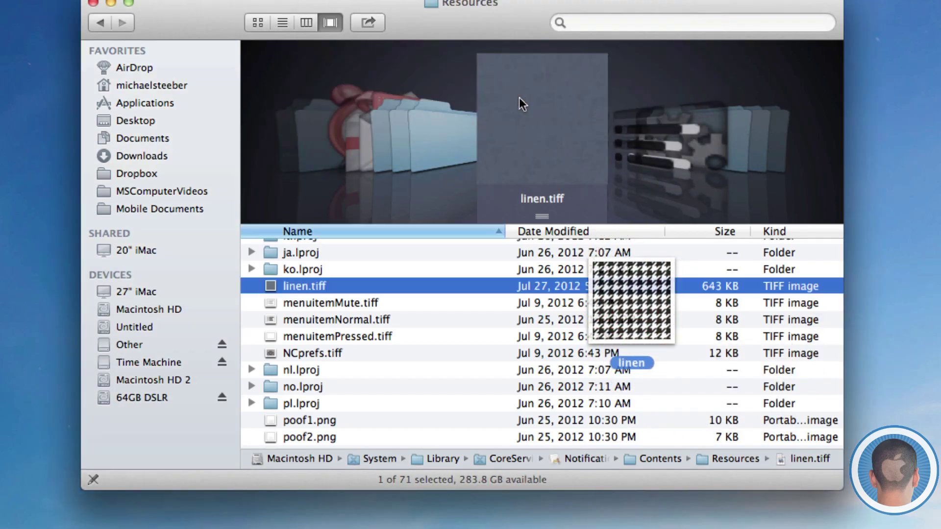
click(581, 212)
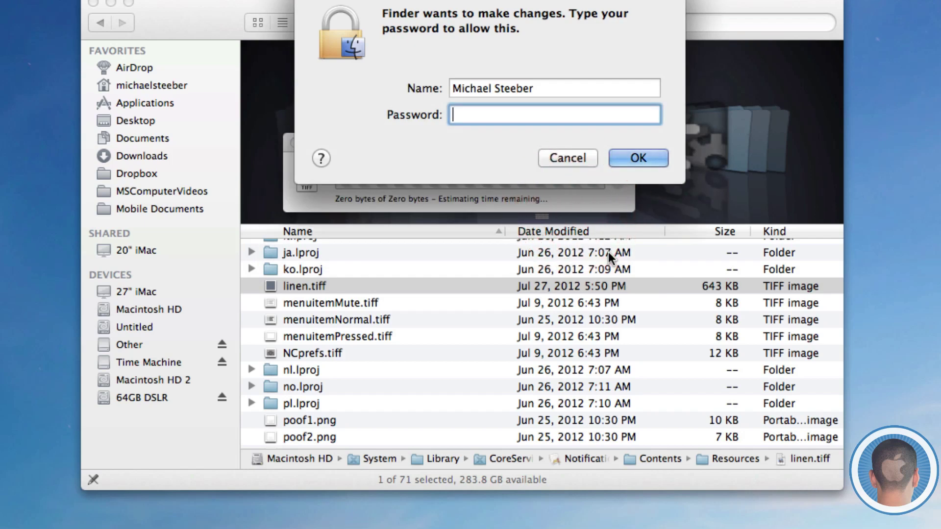
text(••••••••)
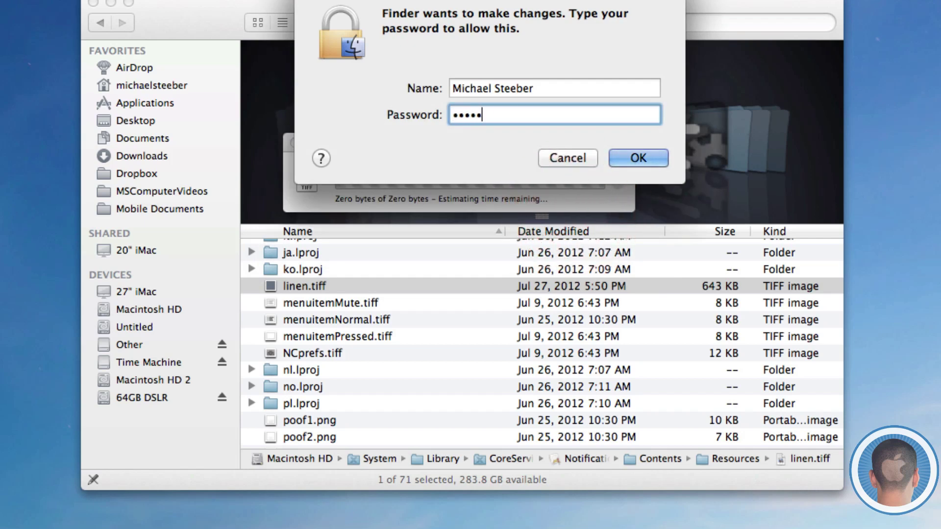
key(Return)
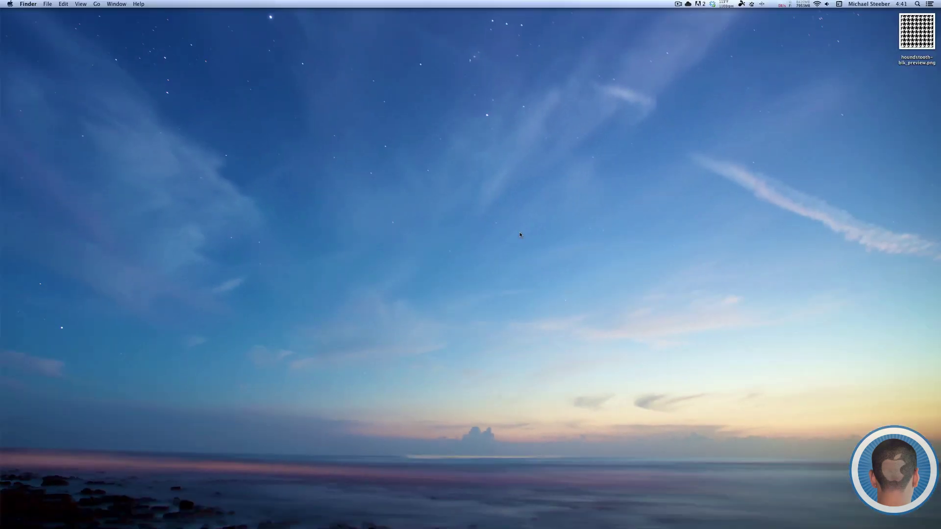
- Launch Activity Monitor from Applications > Utilities
click(642, 513)
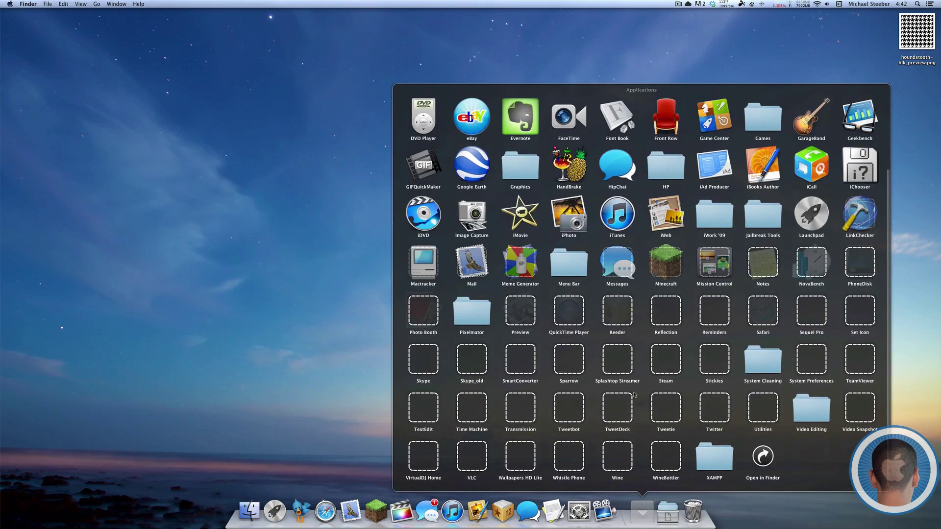
click(763, 409)
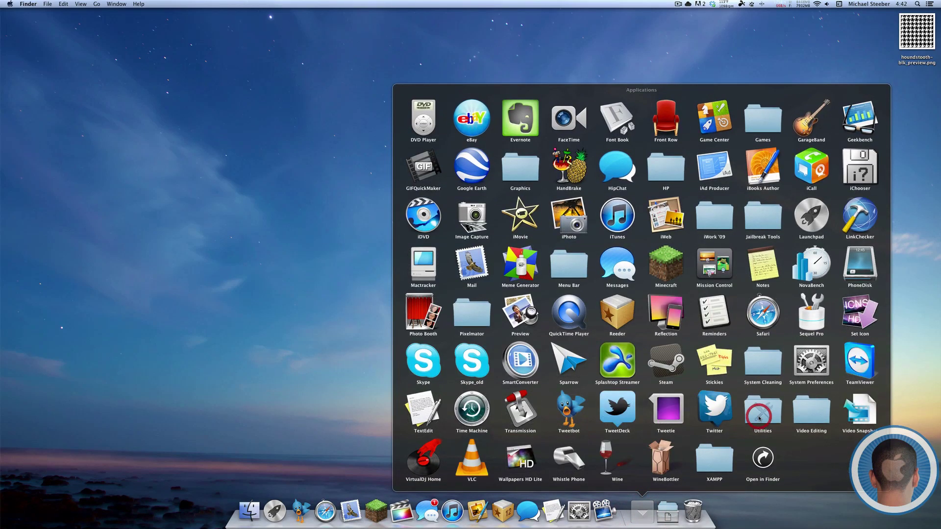
click(472, 250)
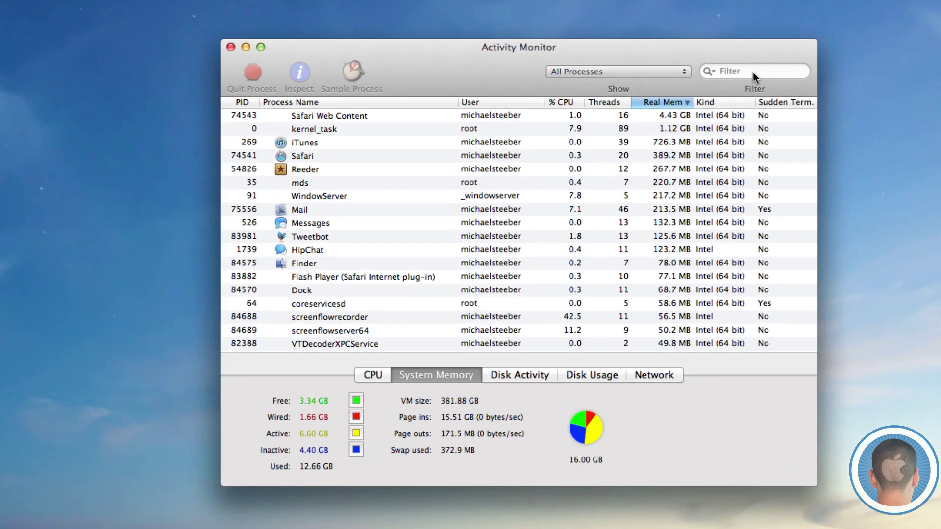
- Filter processes for 'noti' and quit the Notification Center process
click(753, 73)
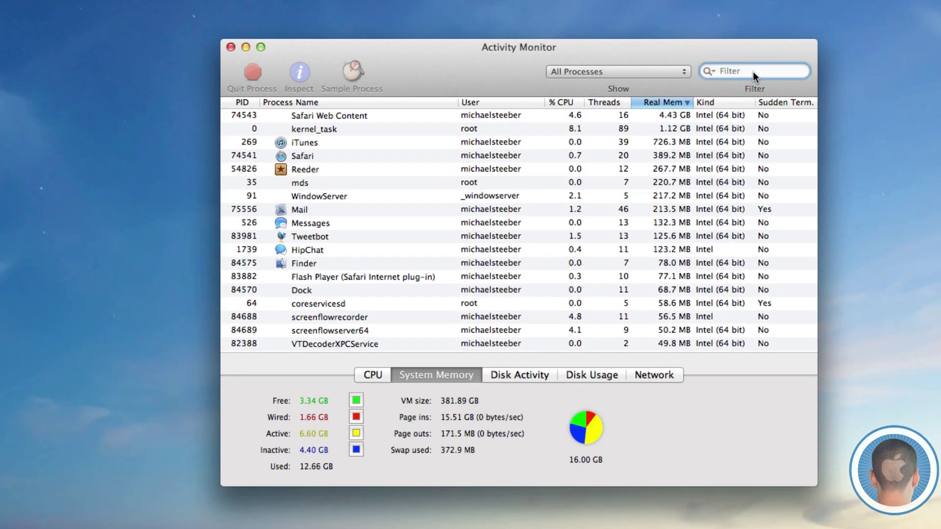
text(noti)
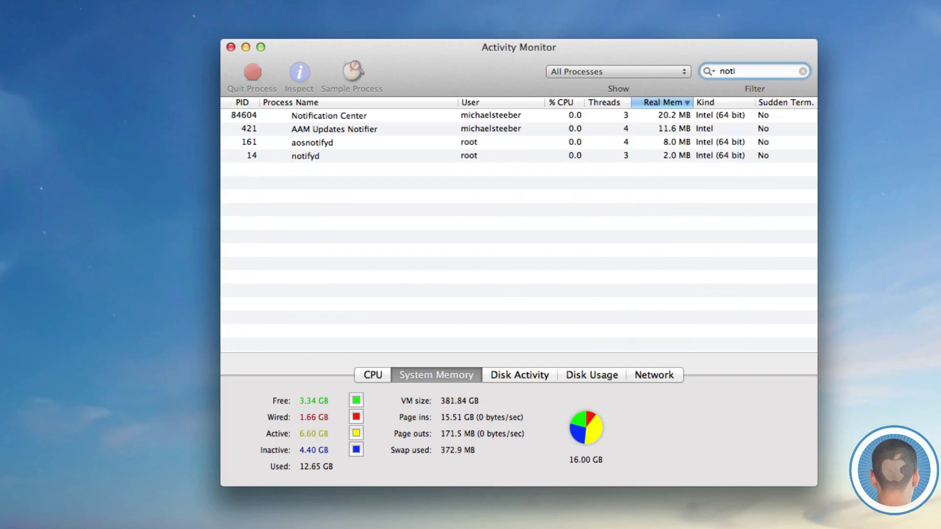
click(400, 115)
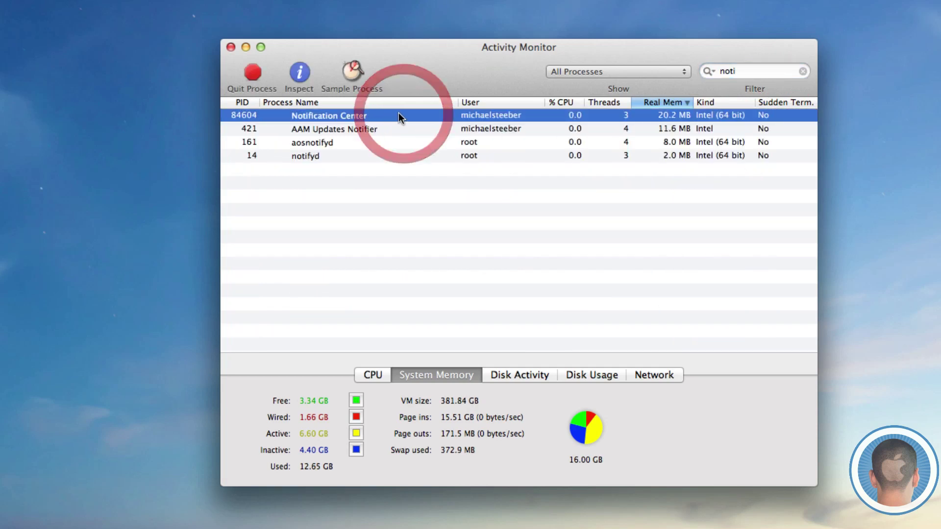
click(253, 76)
click(625, 172)
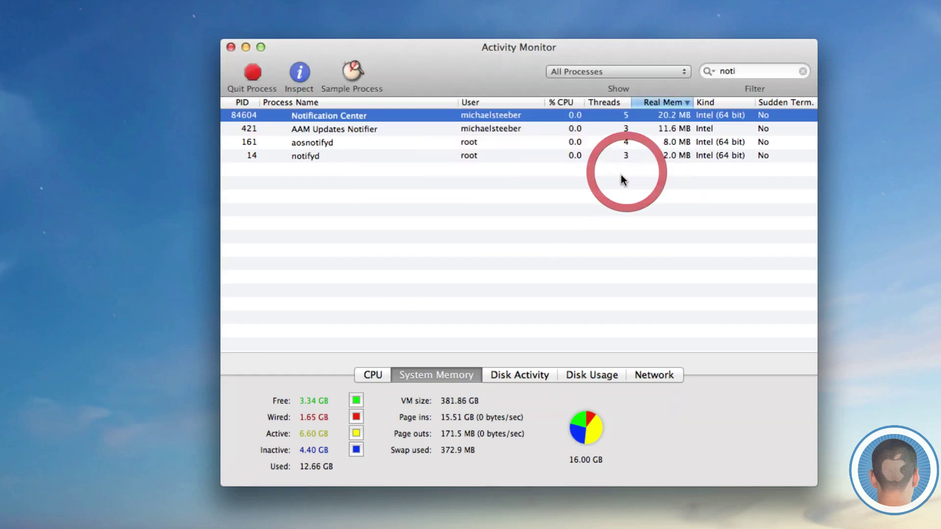
- Quit Activity Monitor and open Notification Center to see the houndstooth background
key(super+q)
drag(623, 220, 723, 302)
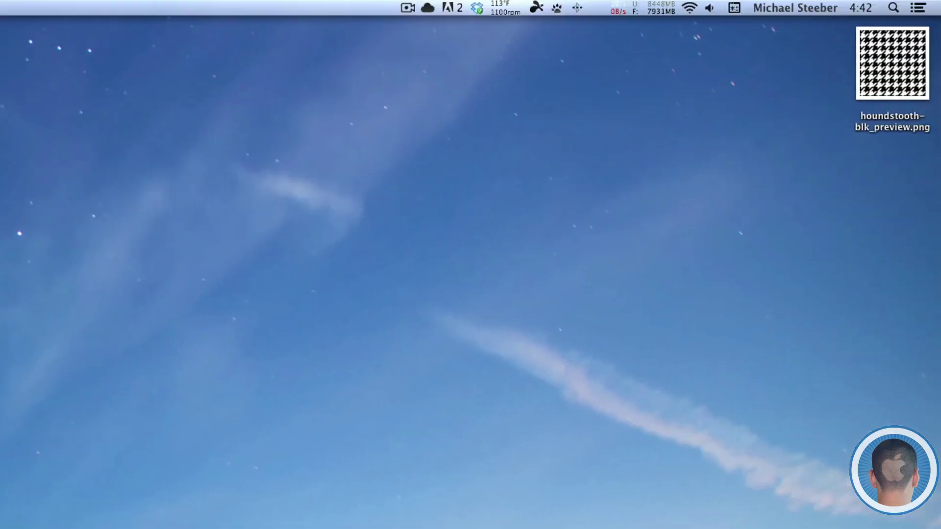
scroll(835, 508, right, 5)
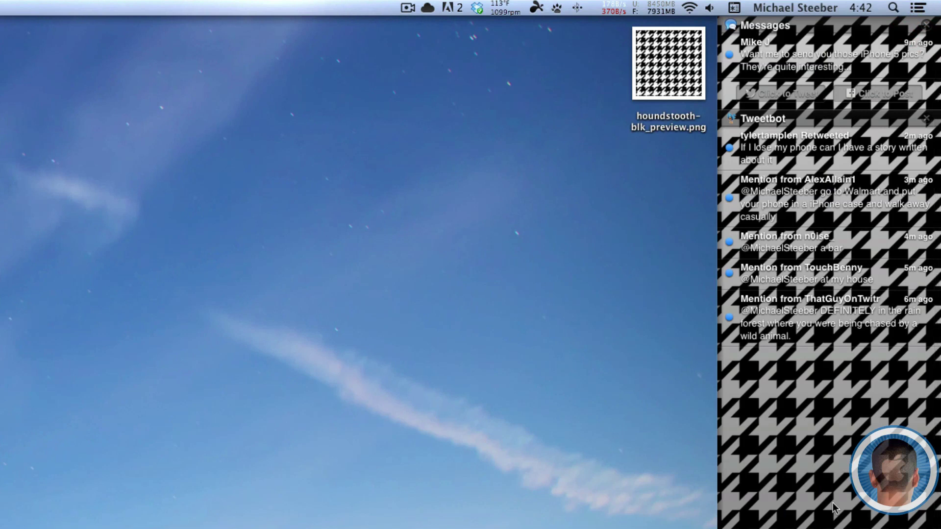
scroll(834, 509, up, 3)
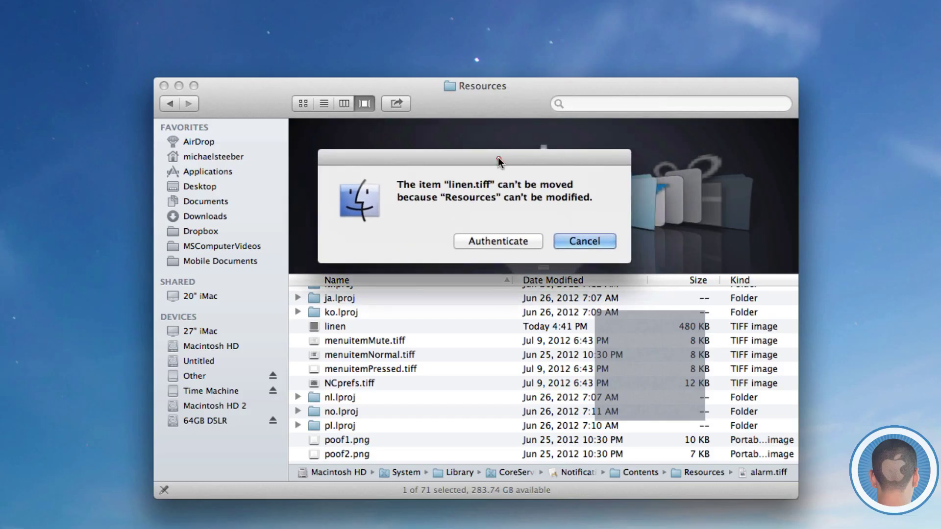
- Authenticate with the account password to replace the houndstooth linen.tiff with the original
click(498, 241)
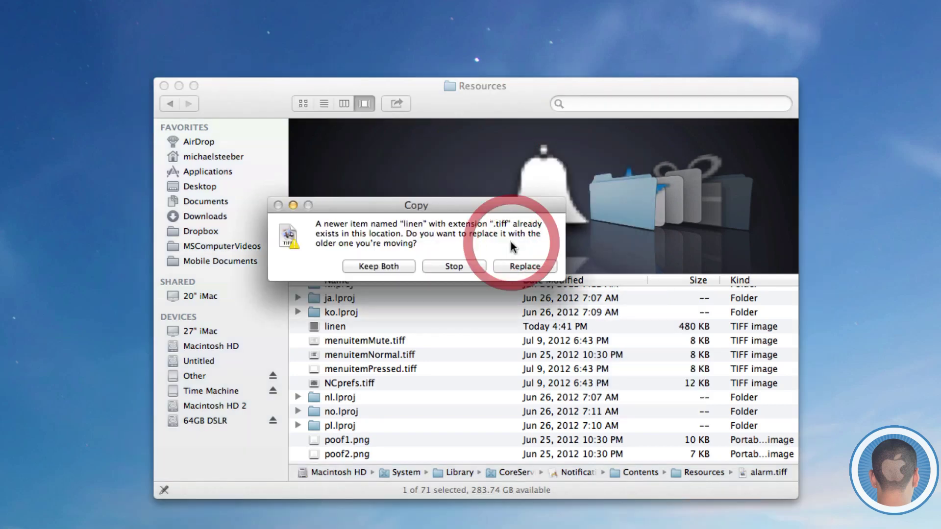
click(519, 266)
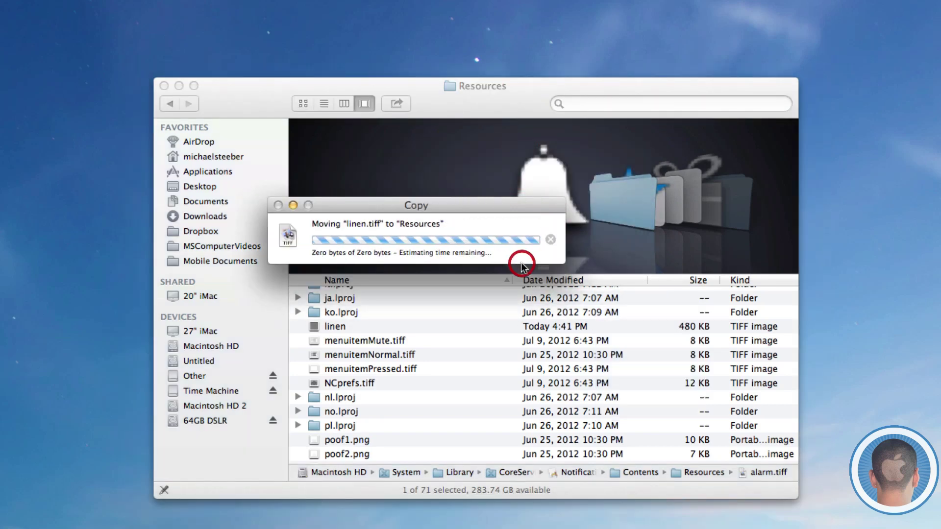
text(•••)
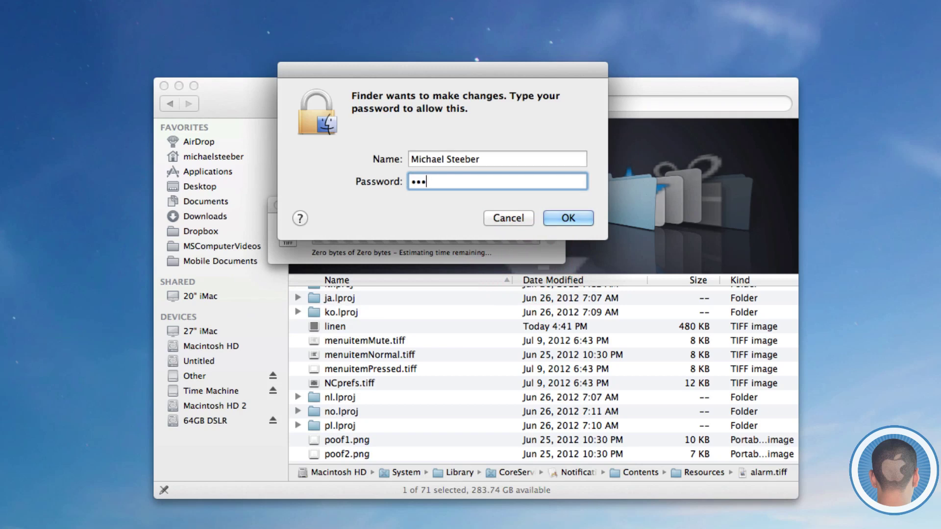
key(BackSpace)
key(BackSpace)
key(BackSpace)
text(••••••)
key(Return)
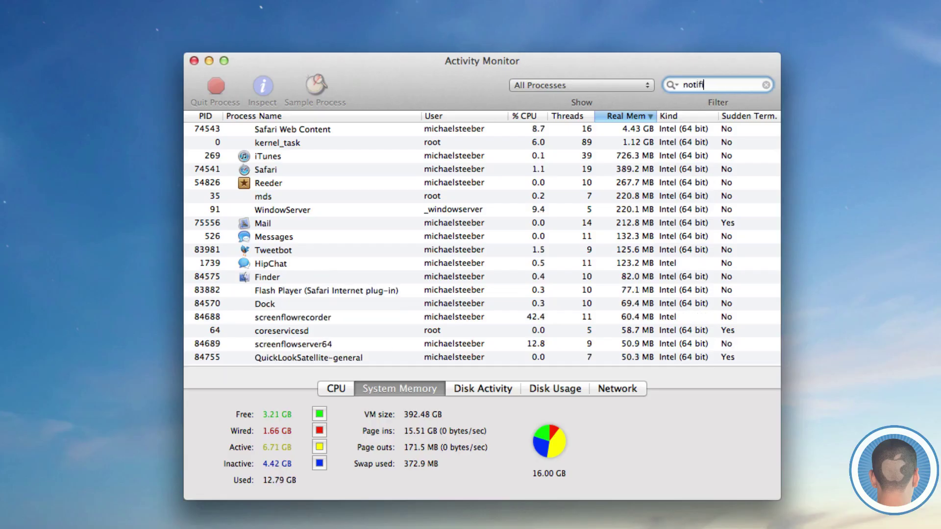
- Quit the Notification Center process from the 'notifi' filtered list
click(295, 130)
click(216, 87)
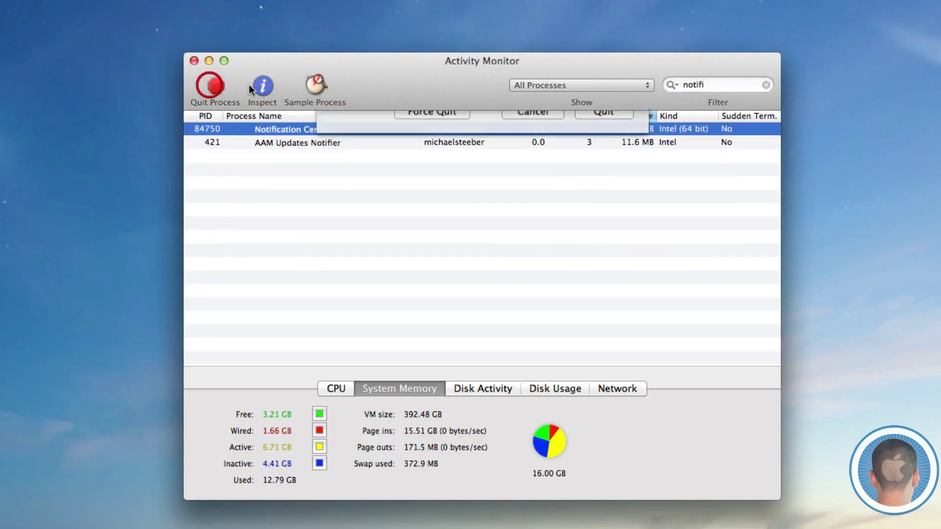